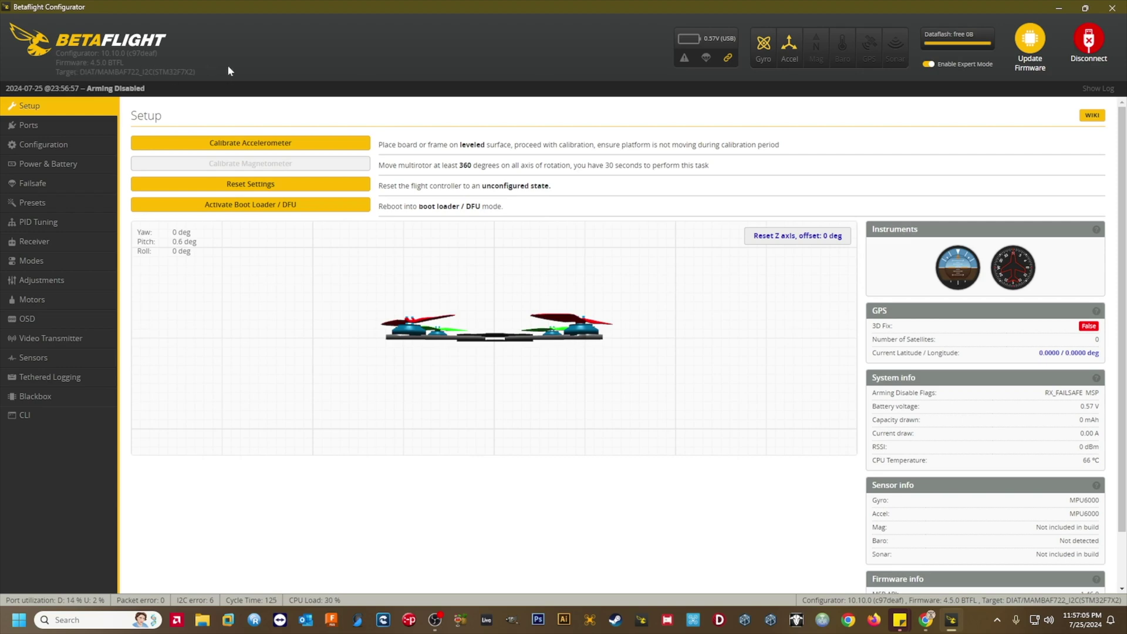
Set UART5 sensor input to GPS at 115200 baud, then save and reboot the board.
click(38, 124)
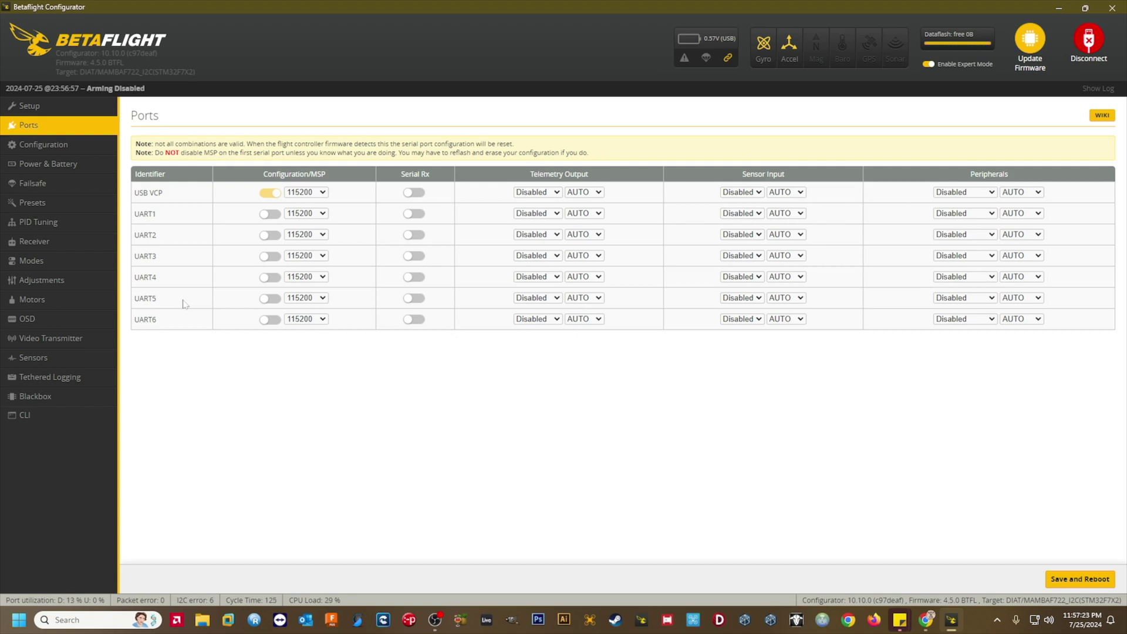
click(732, 299)
click(731, 328)
click(783, 299)
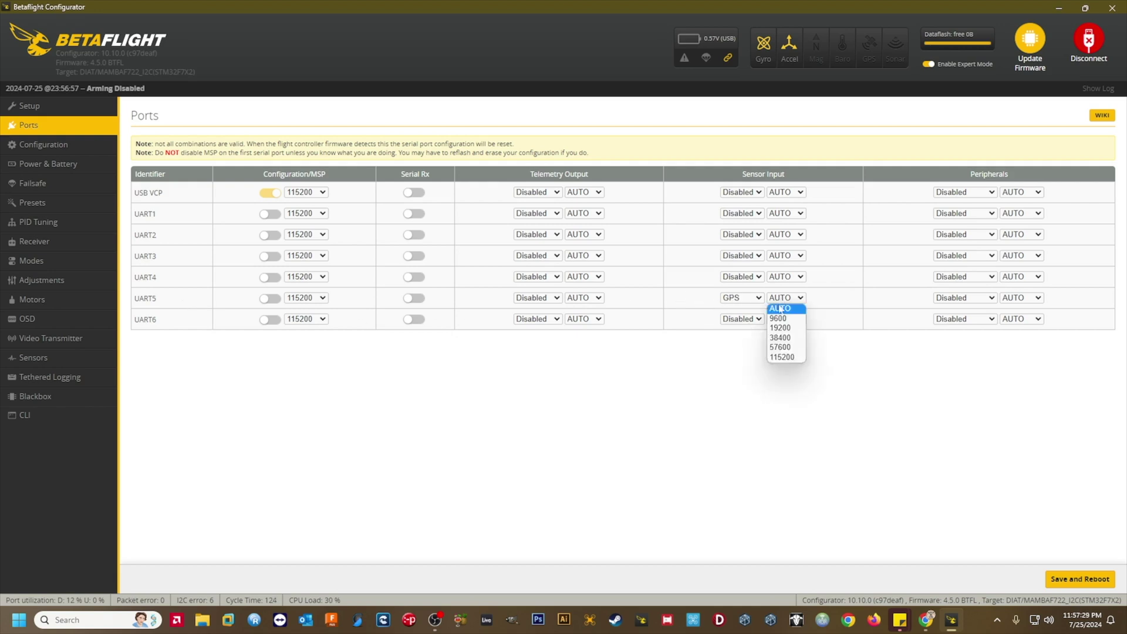
click(790, 362)
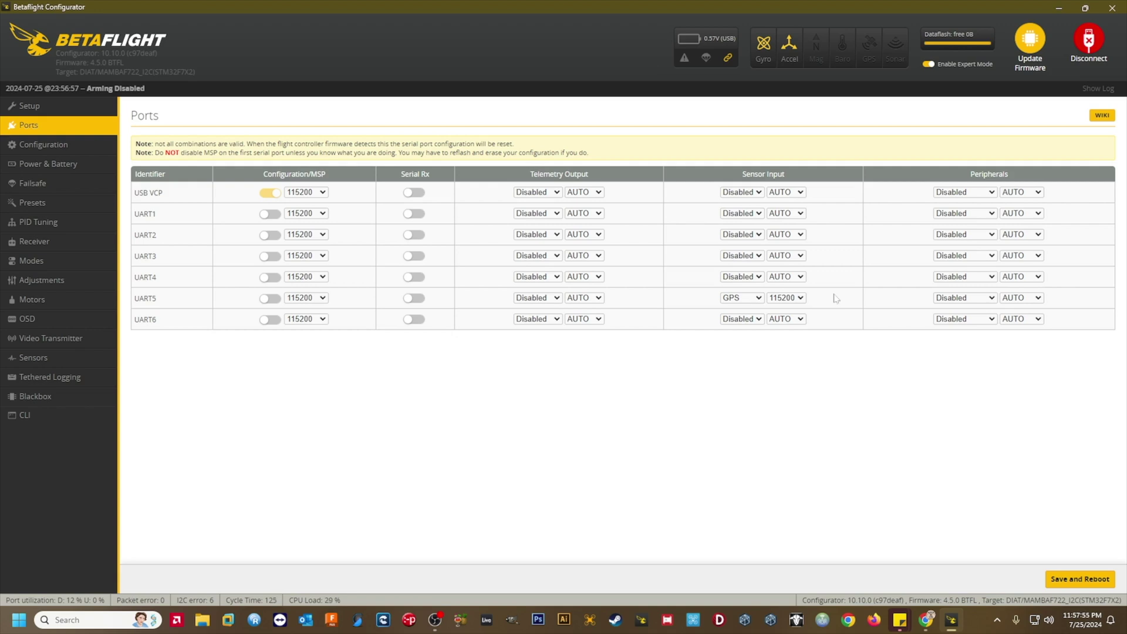
click(1056, 577)
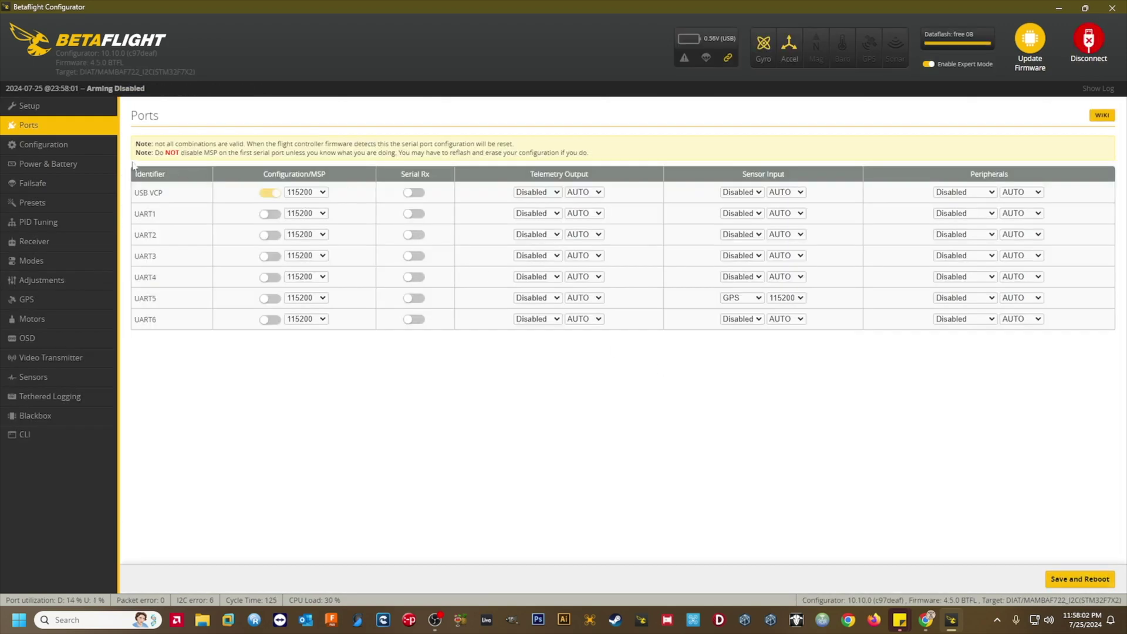
click(71, 147)
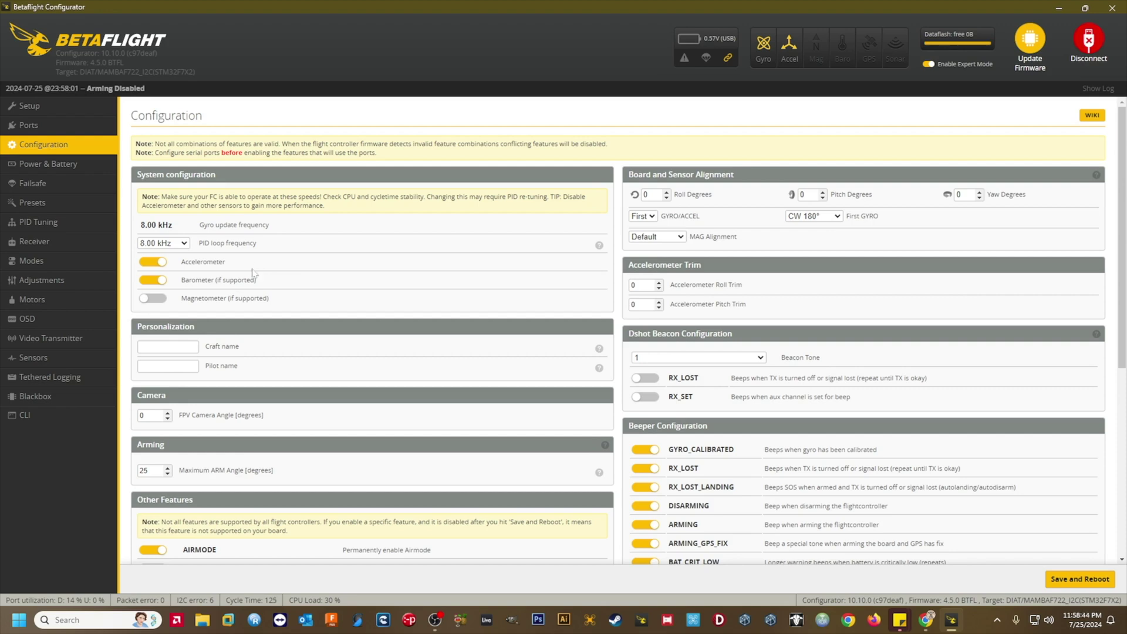
click(148, 283)
click(148, 283)
click(148, 283)
click(148, 284)
Switch on the GPS feature under Other Features, then save and reboot.
scroll(290, 303, down, 5)
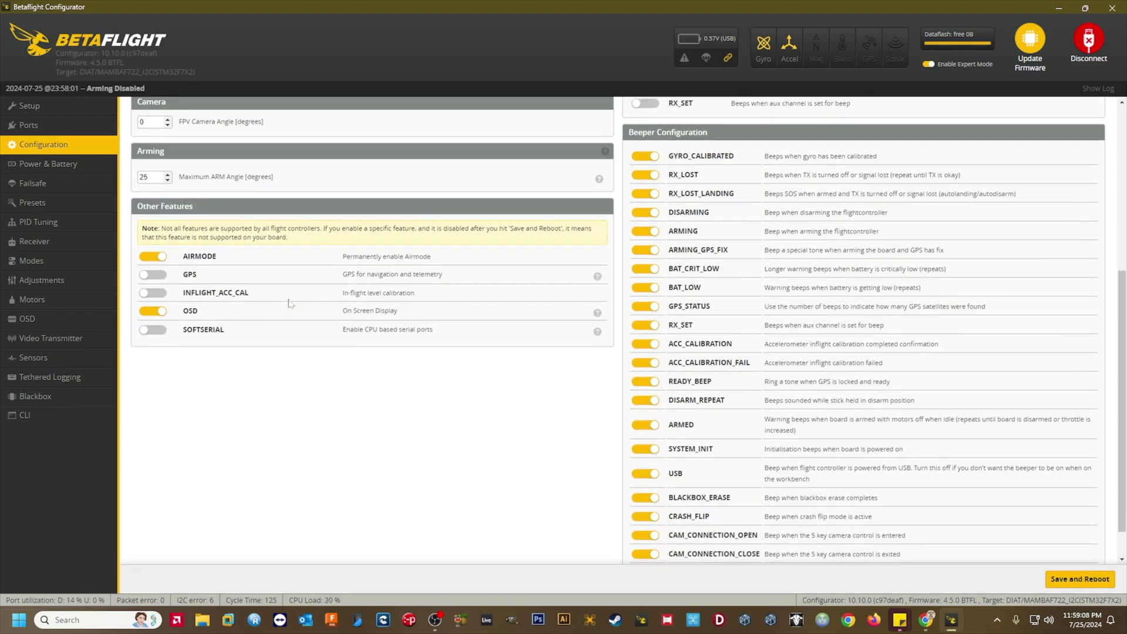
scroll(289, 303, down, 1)
click(154, 234)
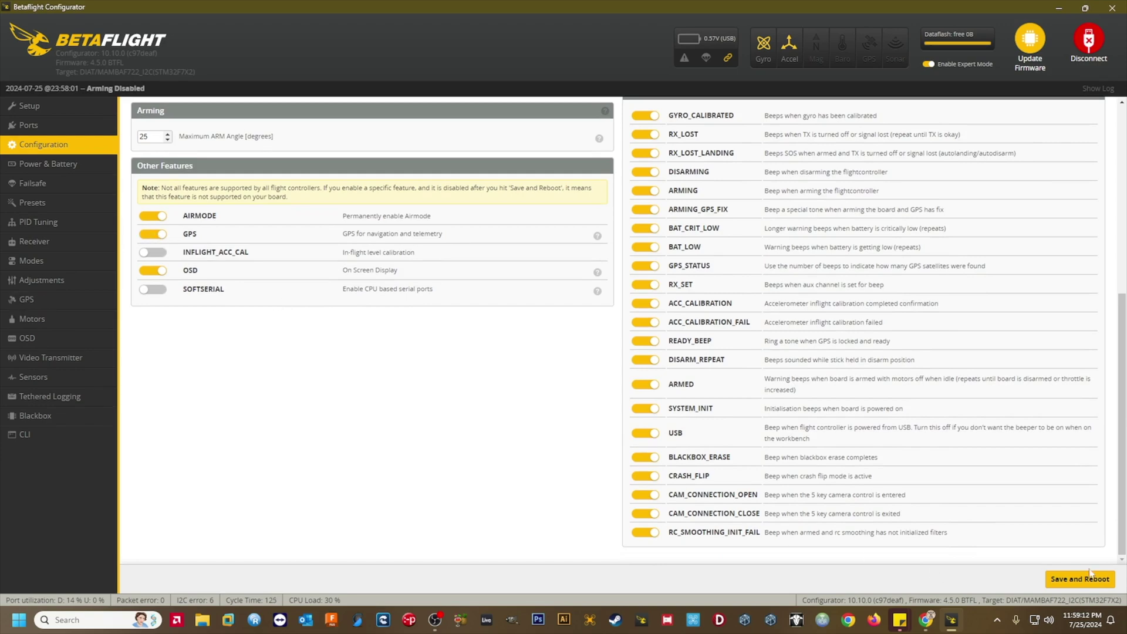
click(1070, 580)
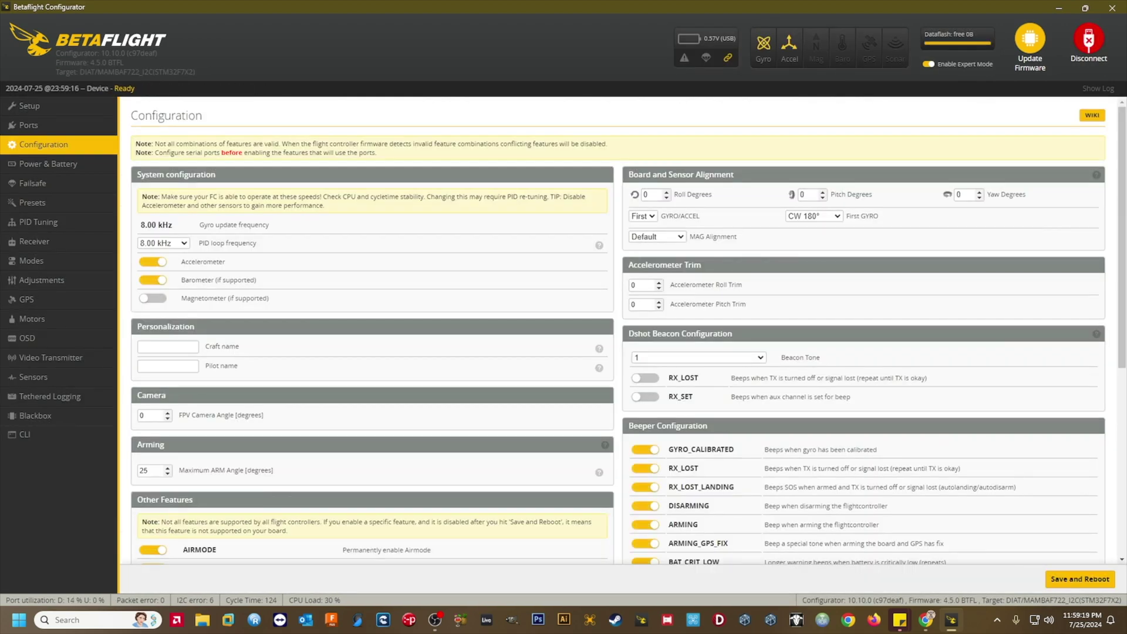
On the GPS page, keep the UBLOX protocol and auto config, enable Galileo, and set home point once.
click(59, 302)
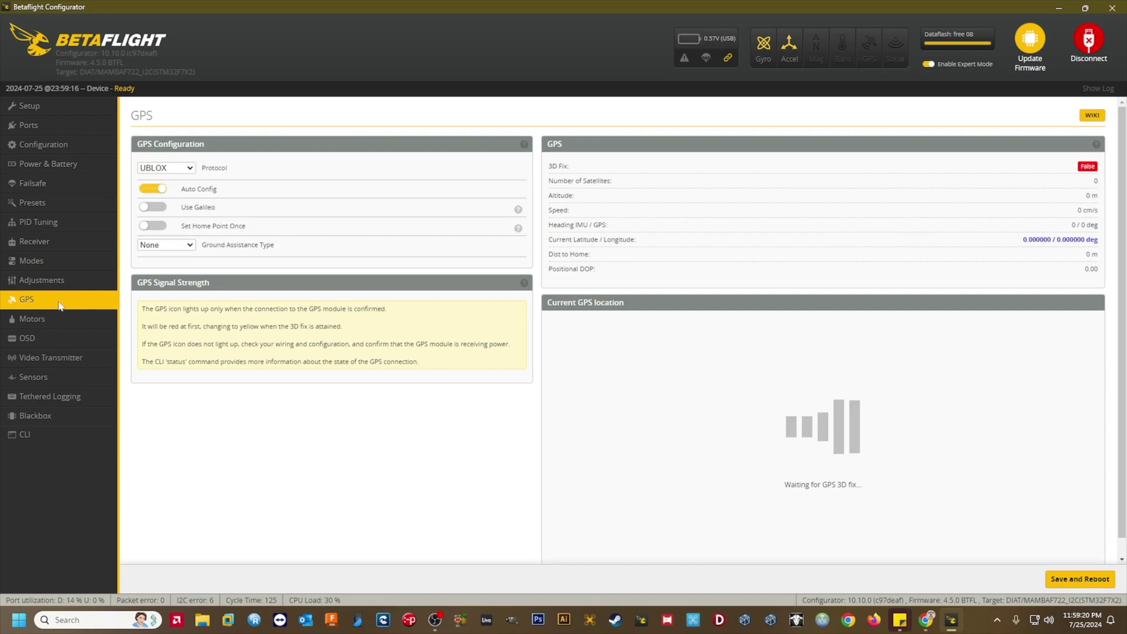
click(188, 170)
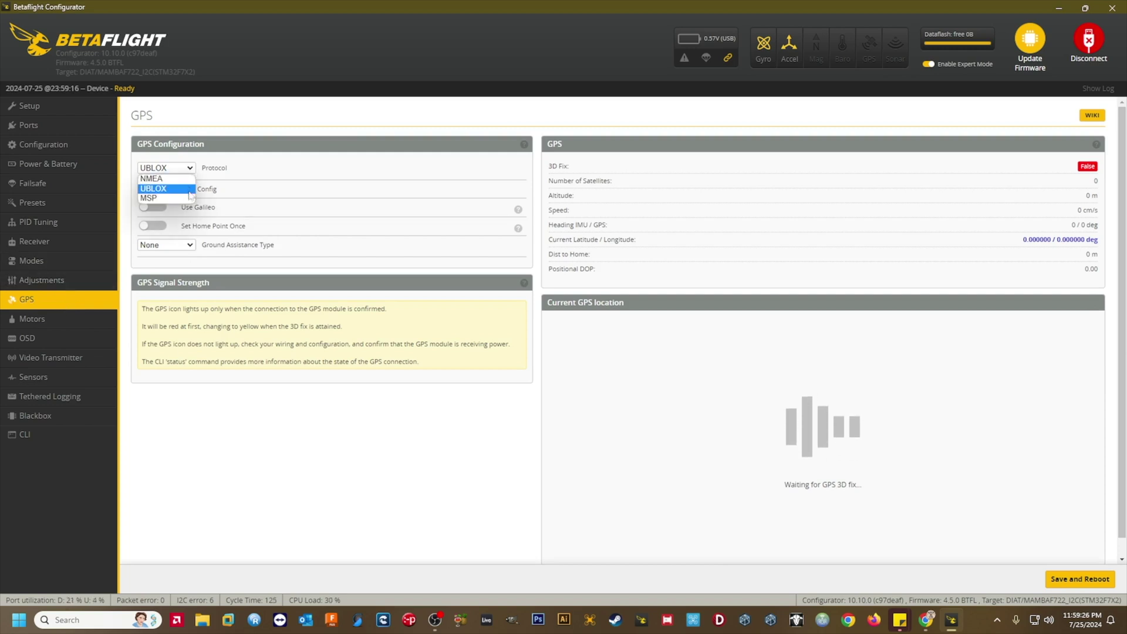
click(189, 192)
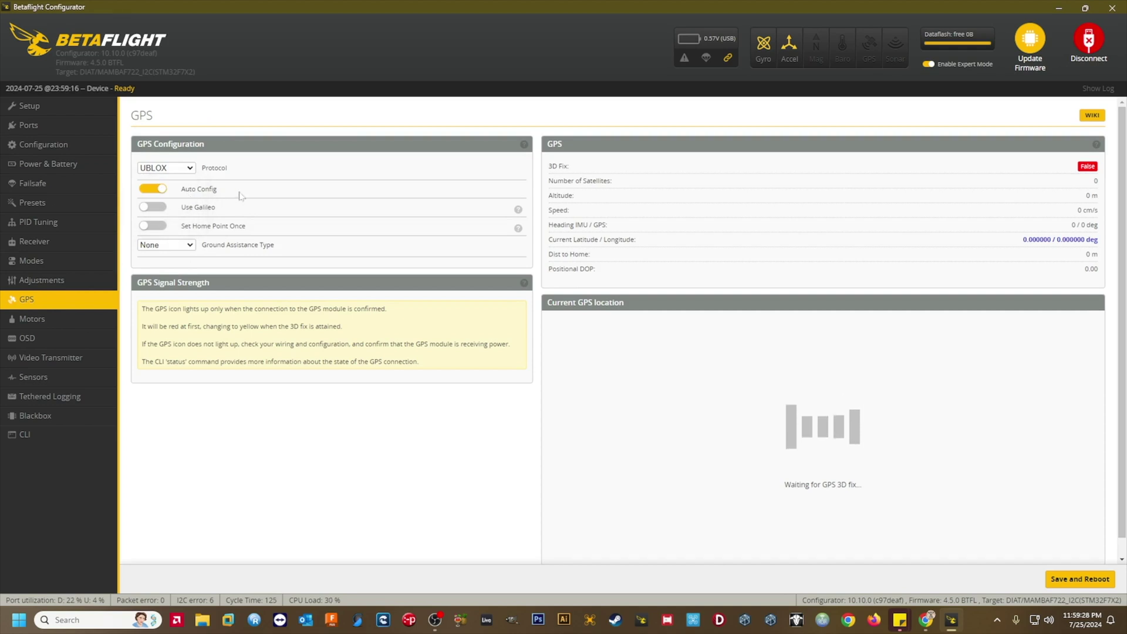
click(147, 190)
click(148, 191)
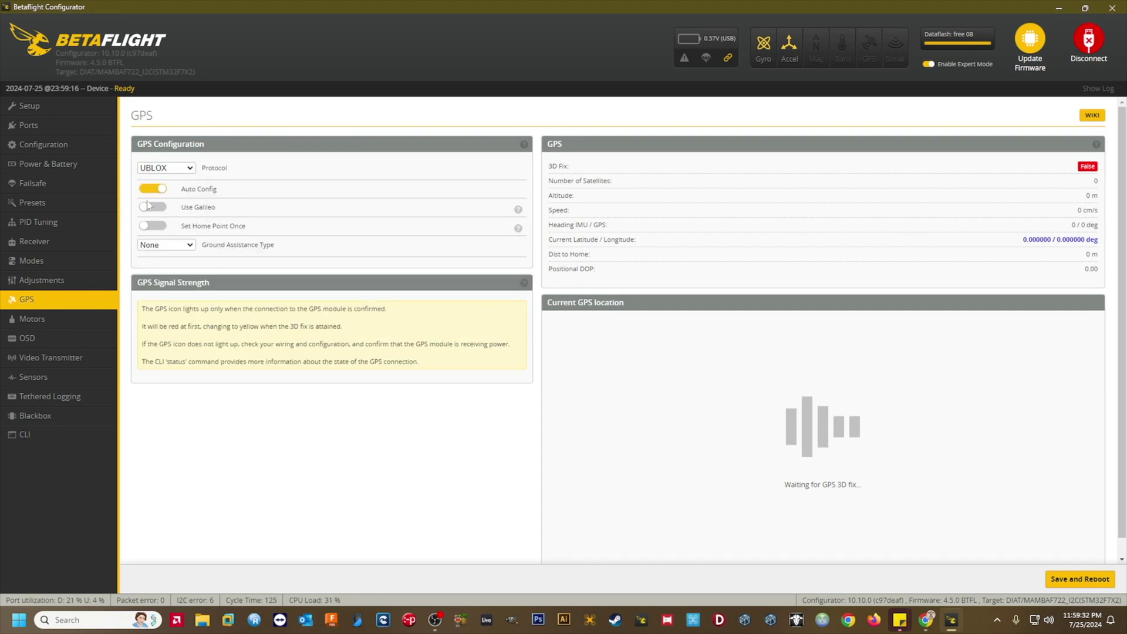
click(148, 206)
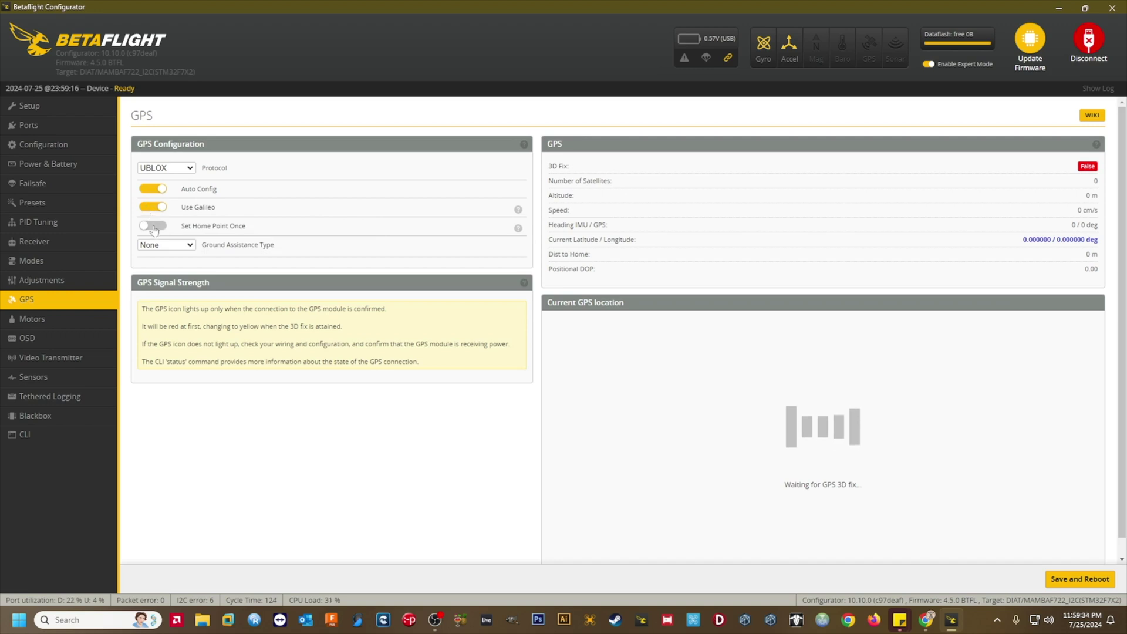
click(154, 227)
Set ground assistance type to North American WAAS, then save and reboot.
click(187, 247)
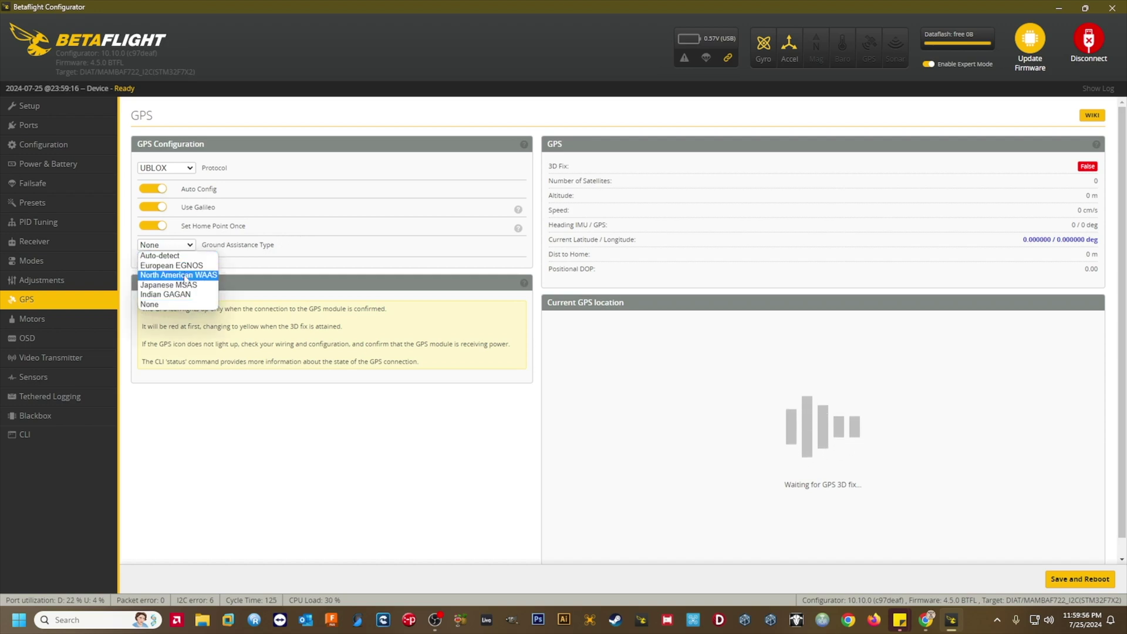
click(184, 276)
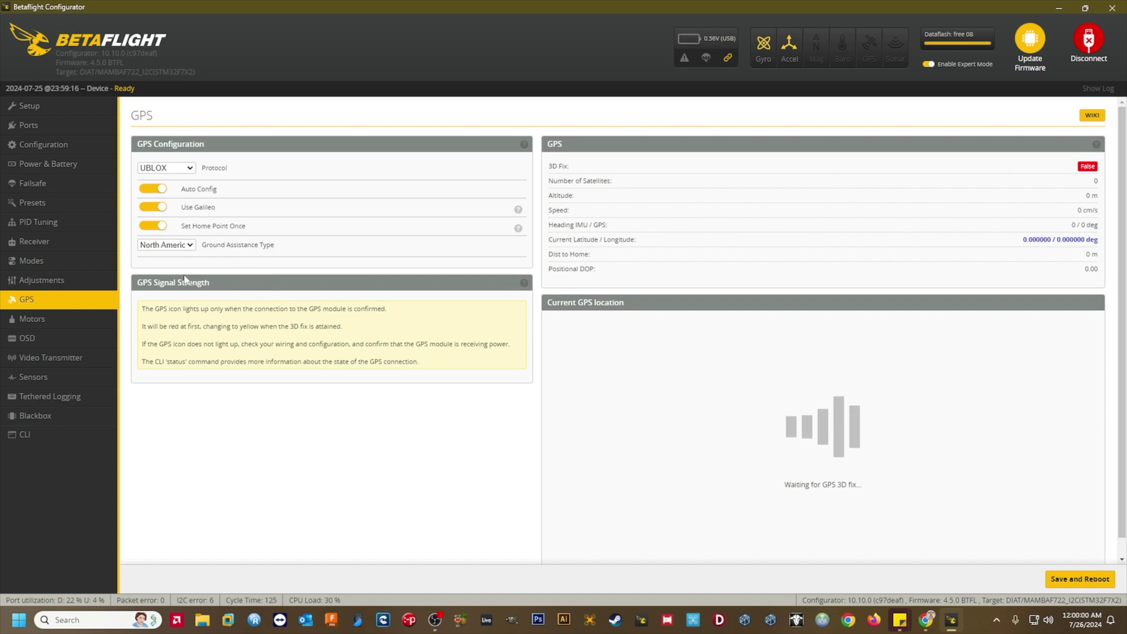
click(1091, 580)
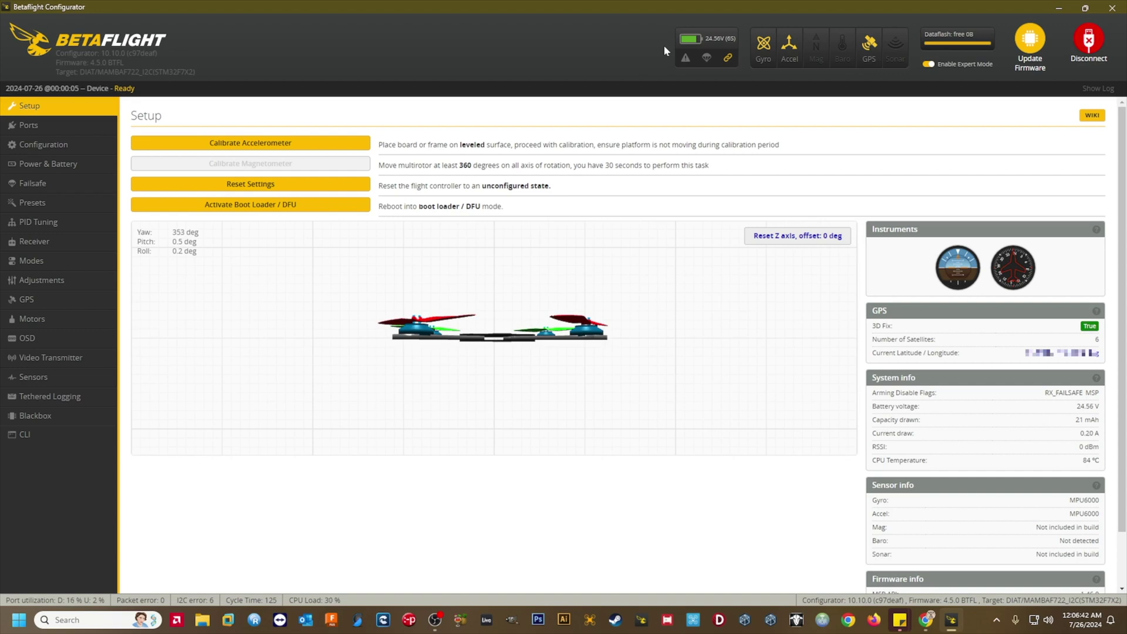
click(81, 130)
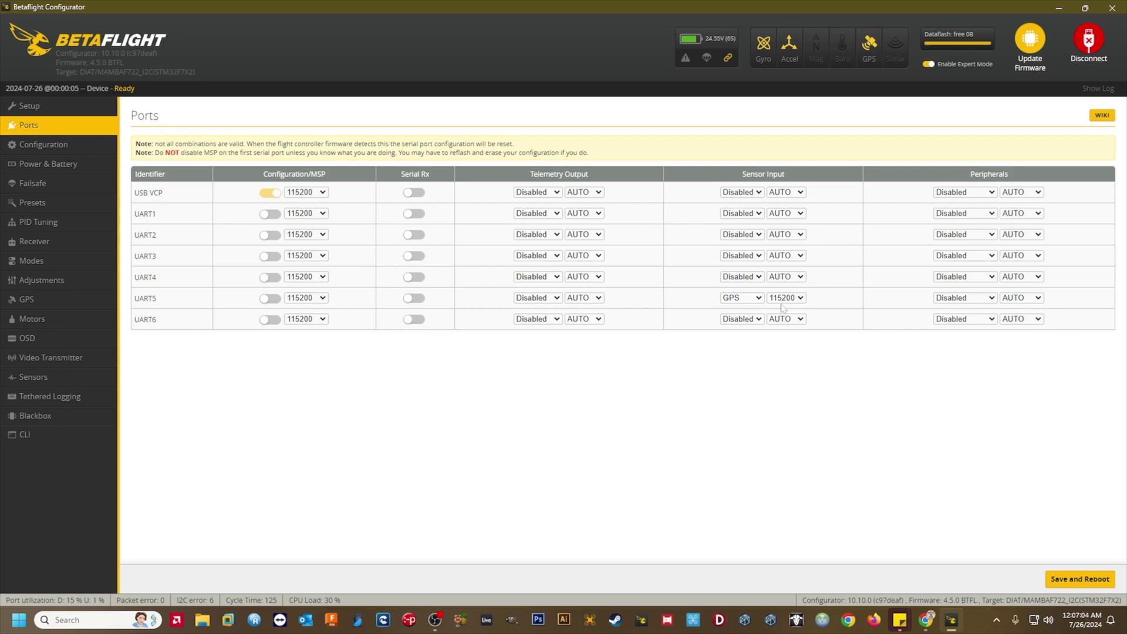
Confirm the GPS protocol remains UBLOX, then return to the Setup page.
click(50, 300)
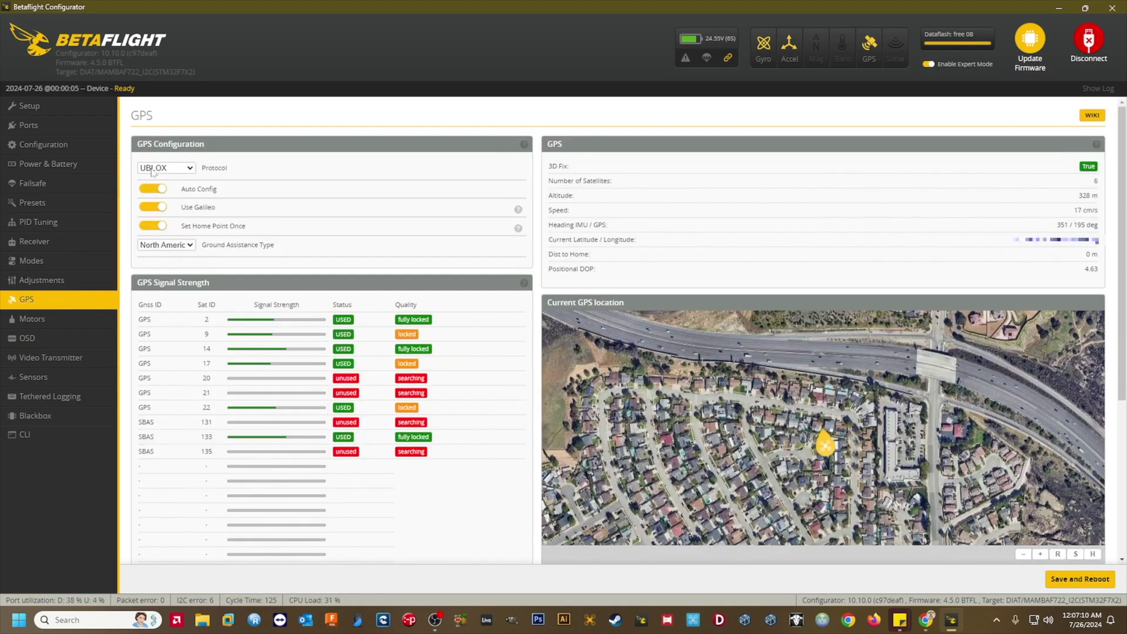
click(174, 171)
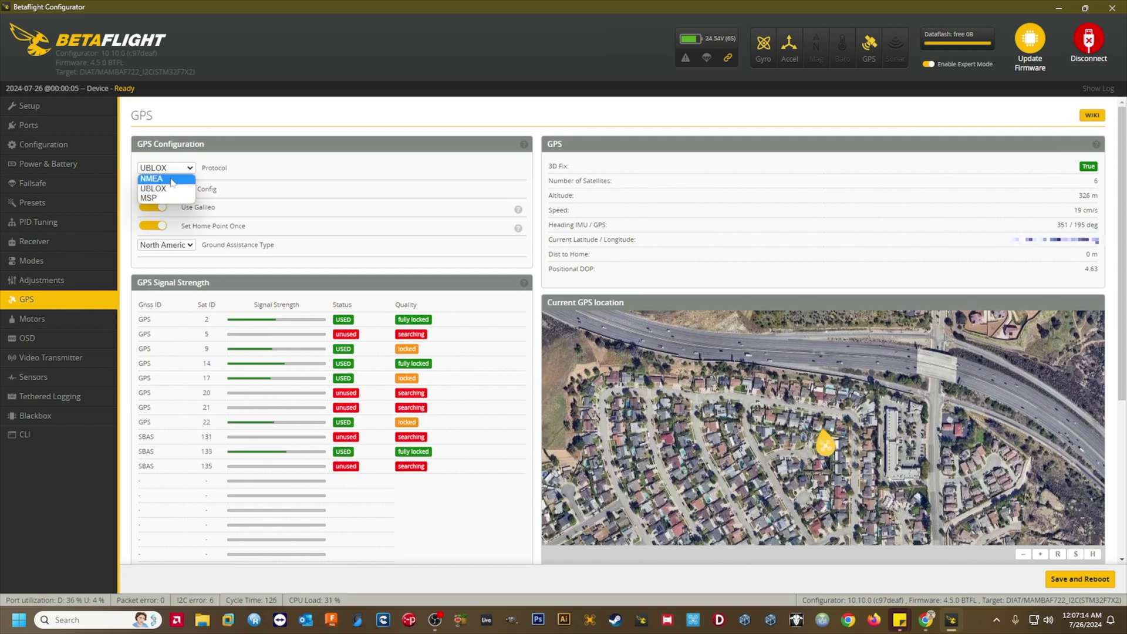
click(170, 192)
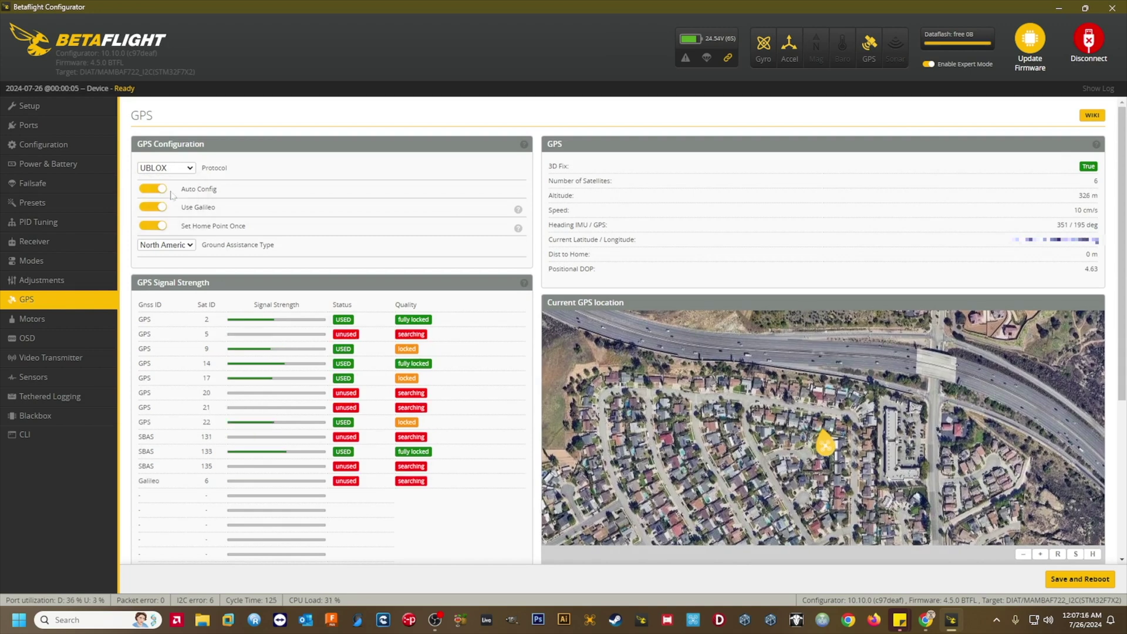
click(65, 114)
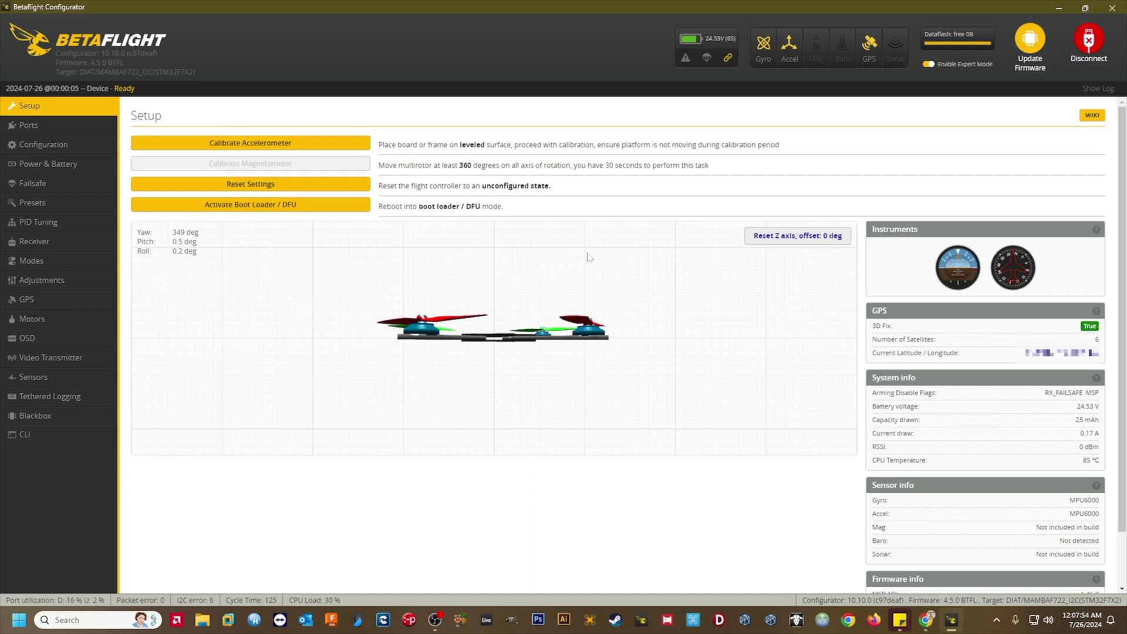
On the Failsafe page, set the switch action to Stage 2 and Stage 1 period to 1.0 s.
click(54, 183)
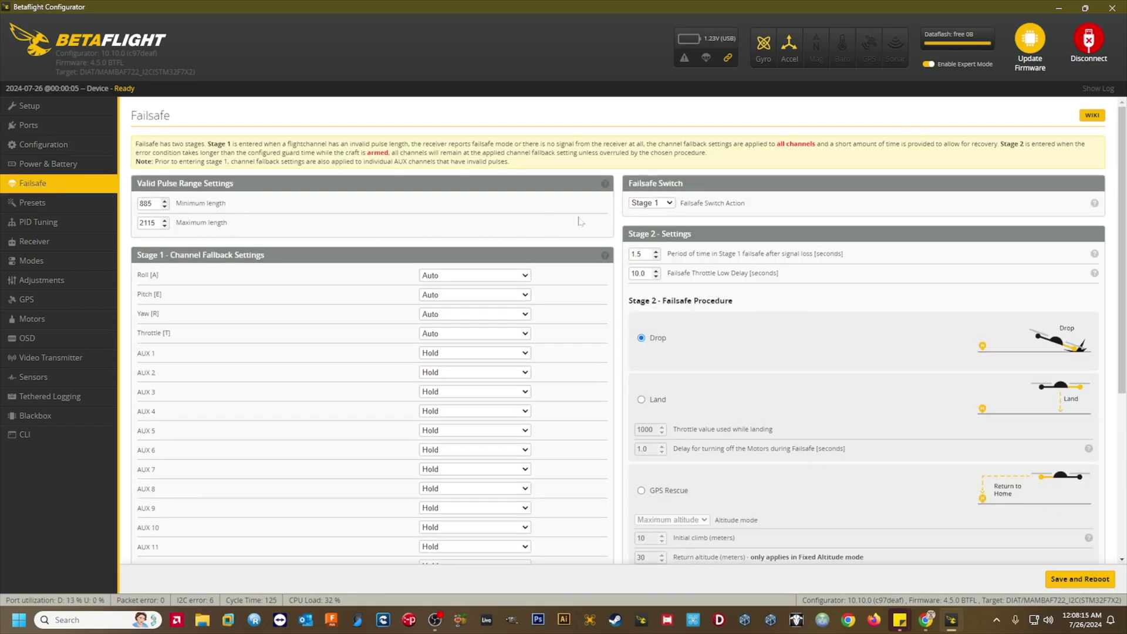
click(672, 207)
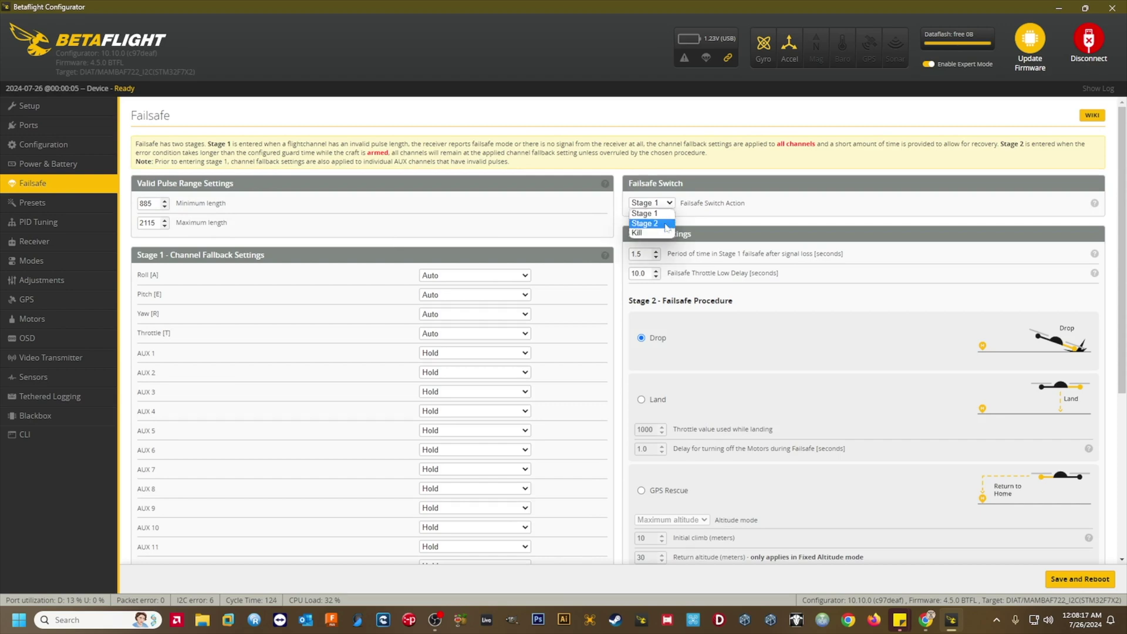
click(665, 226)
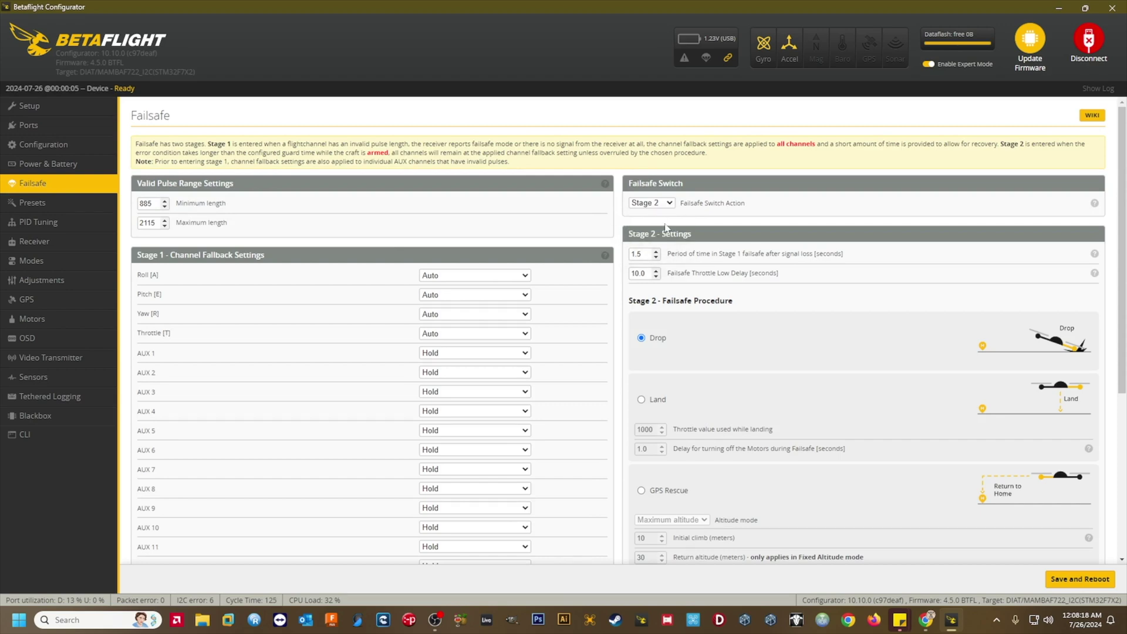
click(655, 258)
click(785, 275)
scroll(678, 302, down, 2)
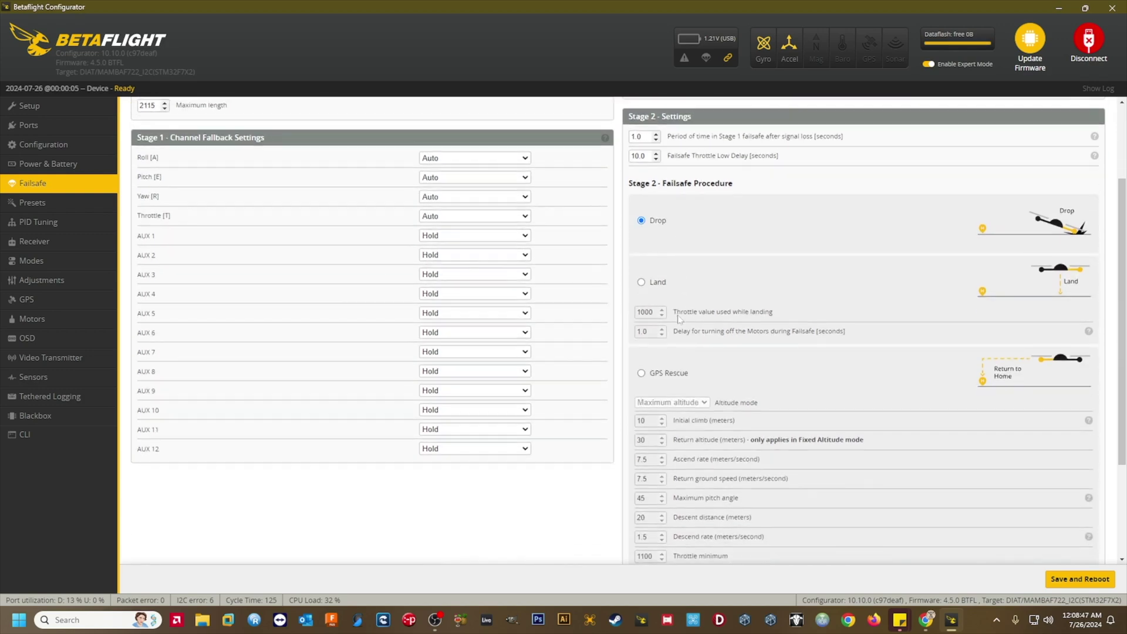
click(641, 373)
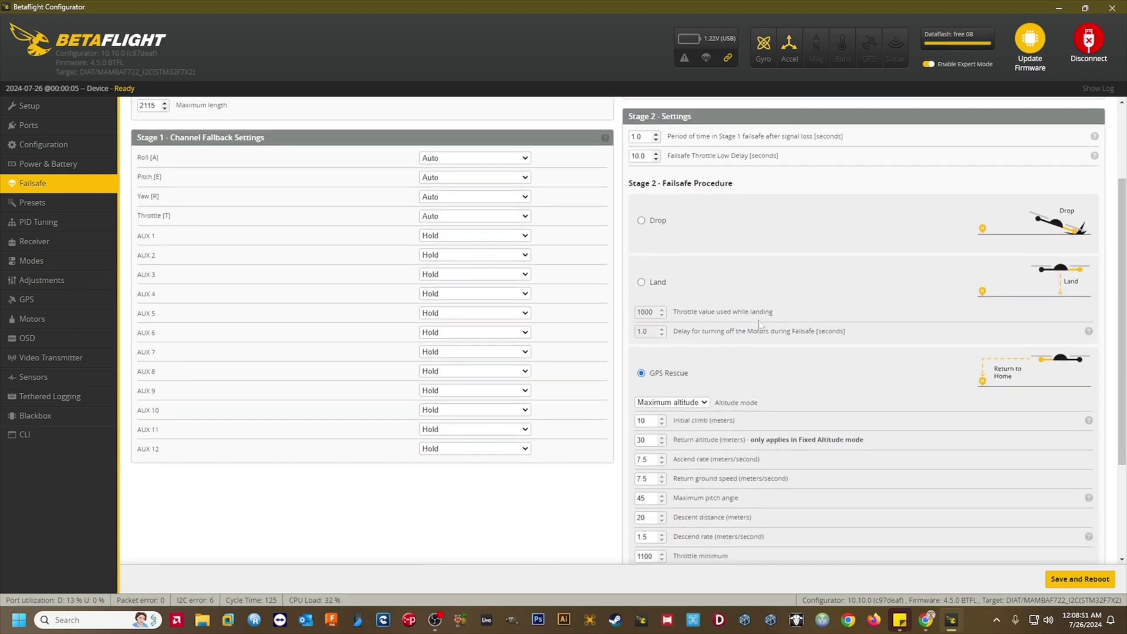
scroll(760, 324, down, 2)
scroll(760, 324, down, 1)
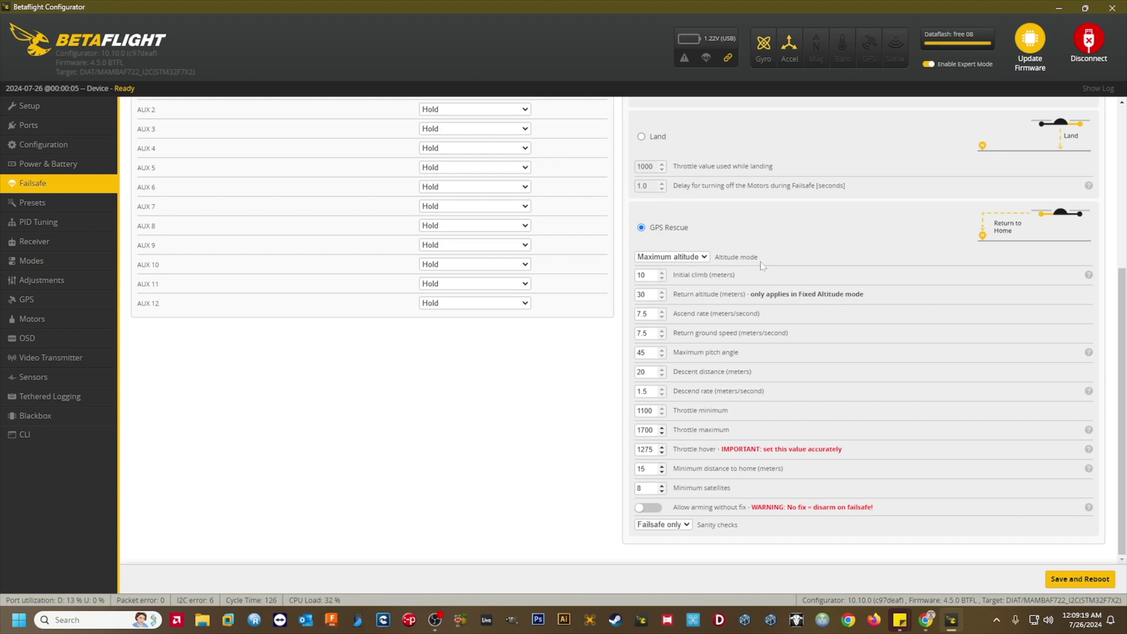
Leave altitude mode at Maximum altitude and change the initial climb to 100 m.
click(703, 258)
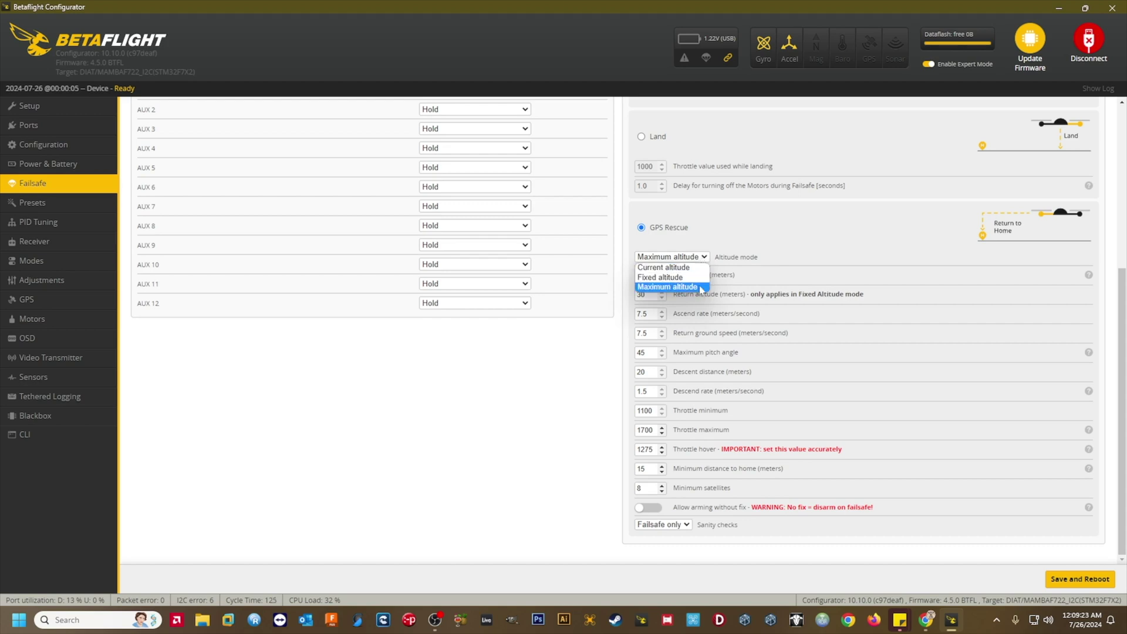
click(700, 288)
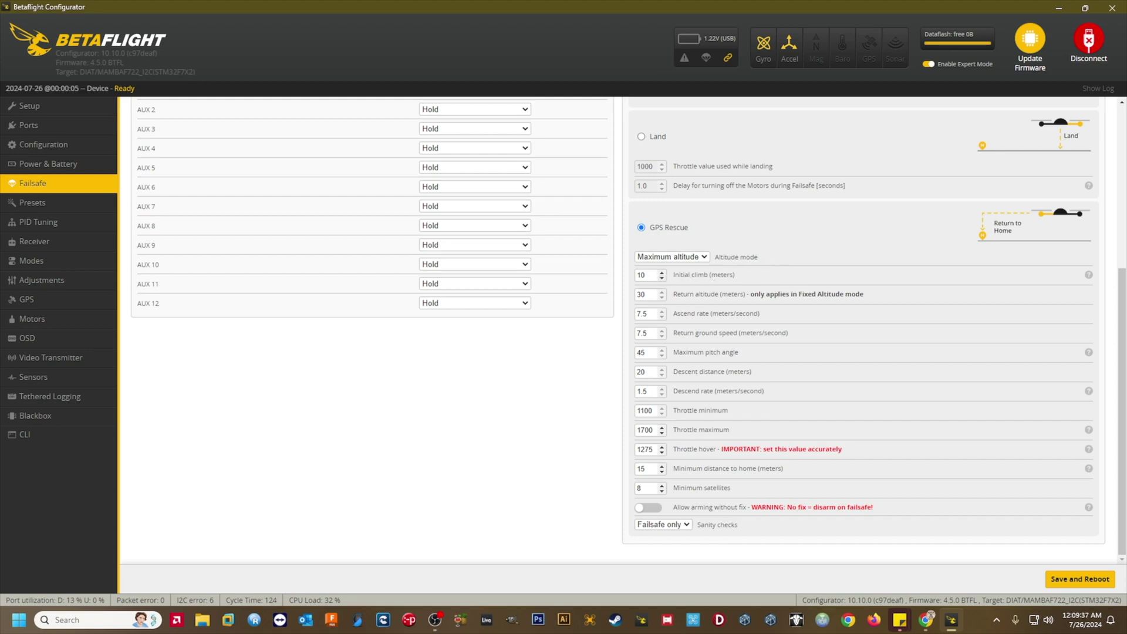
text(0)
Enter ascend rate 3, return ground speed 13.5, maximum pitch angle 35 and descent distance 50.
drag(644, 313, 597, 317)
text(3)
drag(649, 334, 606, 339)
text(13.5)
key(ctrl+a)
text(35)
drag(646, 372, 618, 379)
text(50)
Enter descend rate 1.0, throttle minimum 1200, throttle maximum 1900 and hover throttle 1260.
double_click(640, 393)
text(1)
double_click(644, 410)
text(1200)
key(ctrl+a)
text(1900)
drag(651, 449, 614, 456)
text(126)
Change GPS Rescue sanity checks from Failsafe only to On.
click(685, 525)
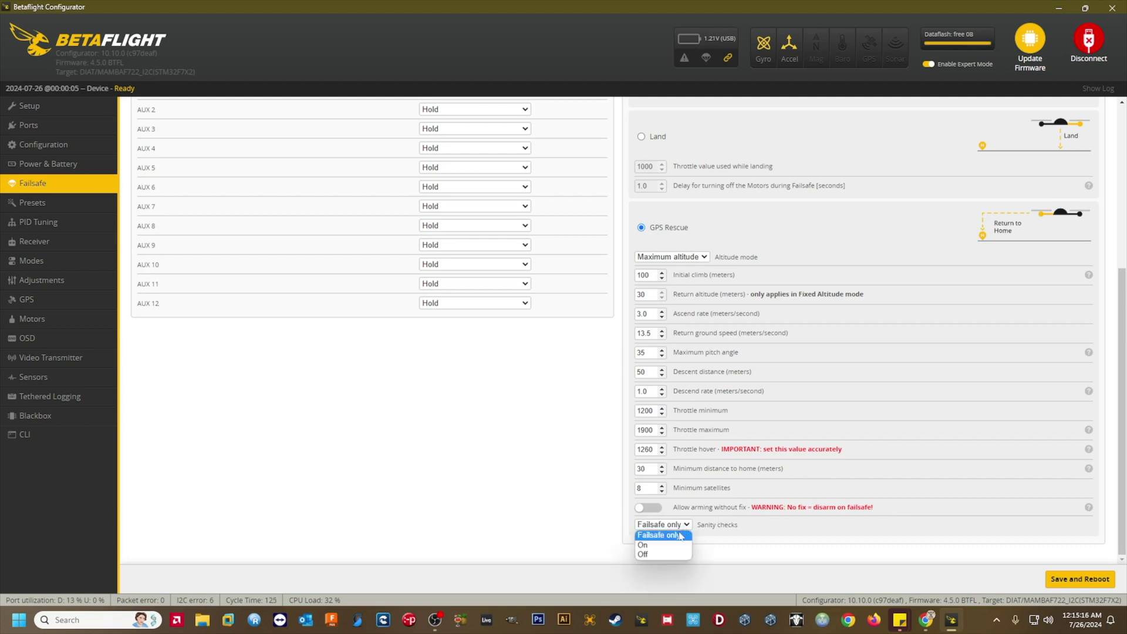
click(678, 545)
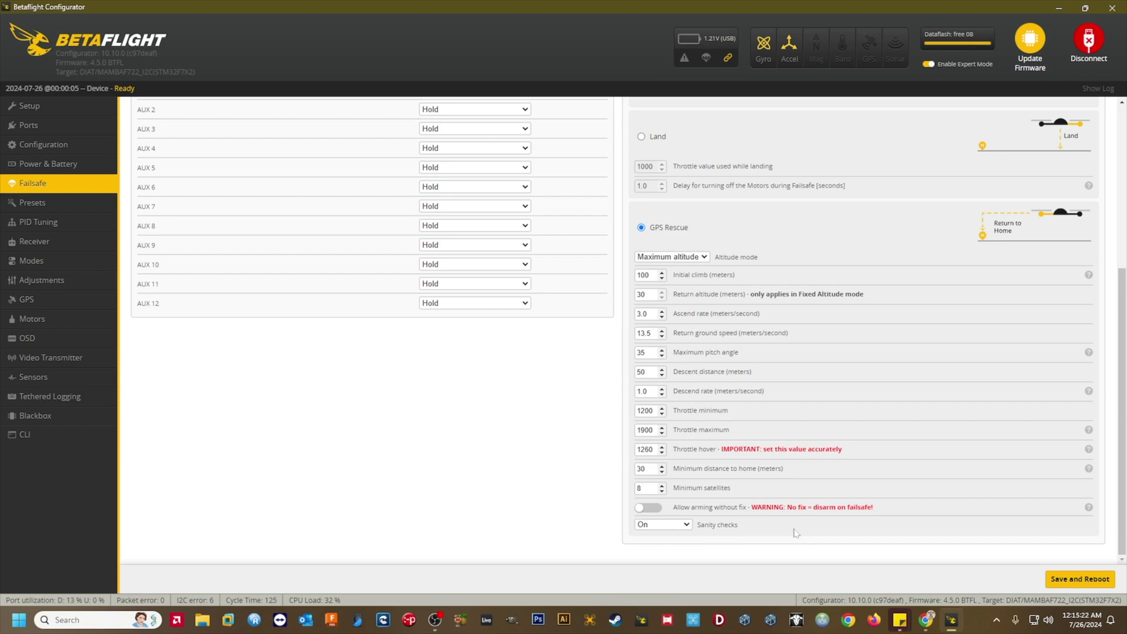
Save the failsafe and GPS Rescue settings with a reboot, then go to the OSD page.
click(1088, 579)
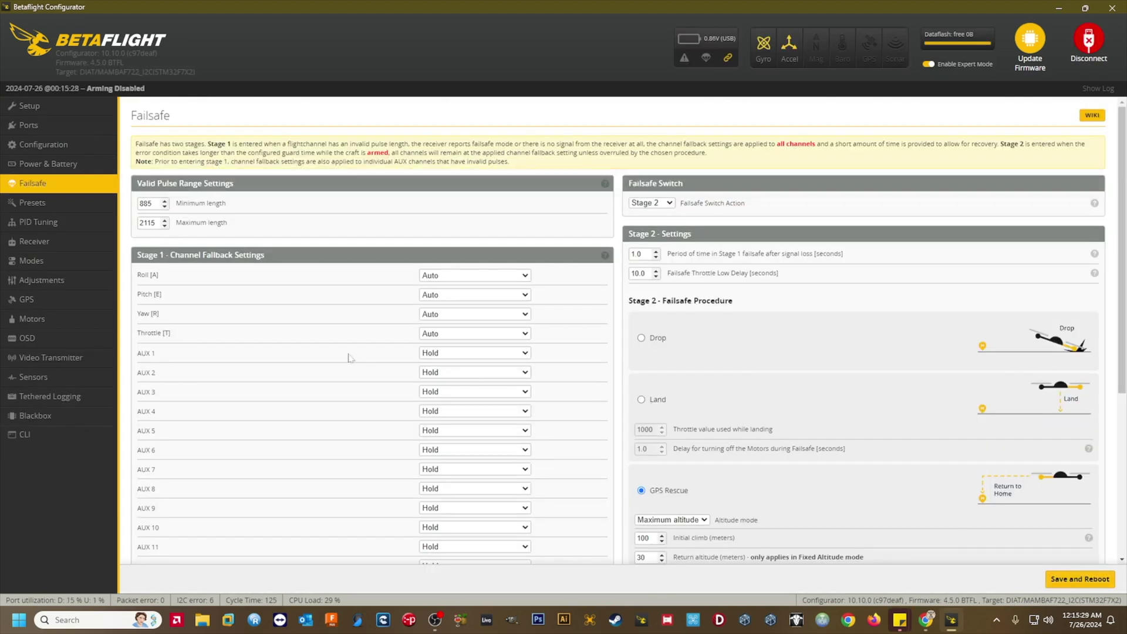
click(91, 342)
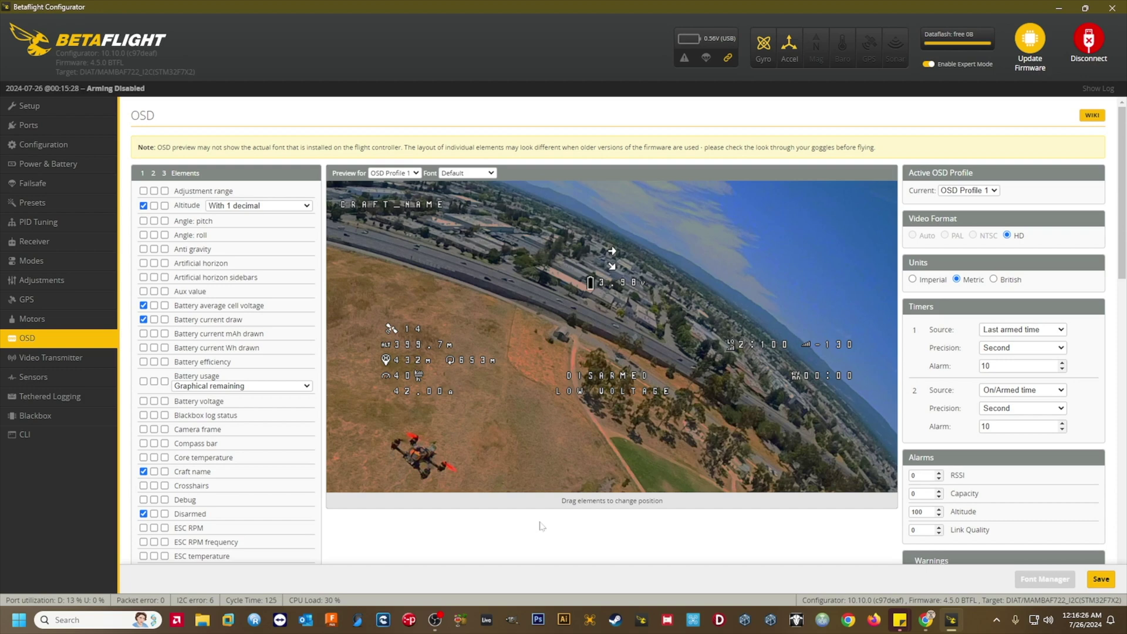
mouse_move(941, 225)
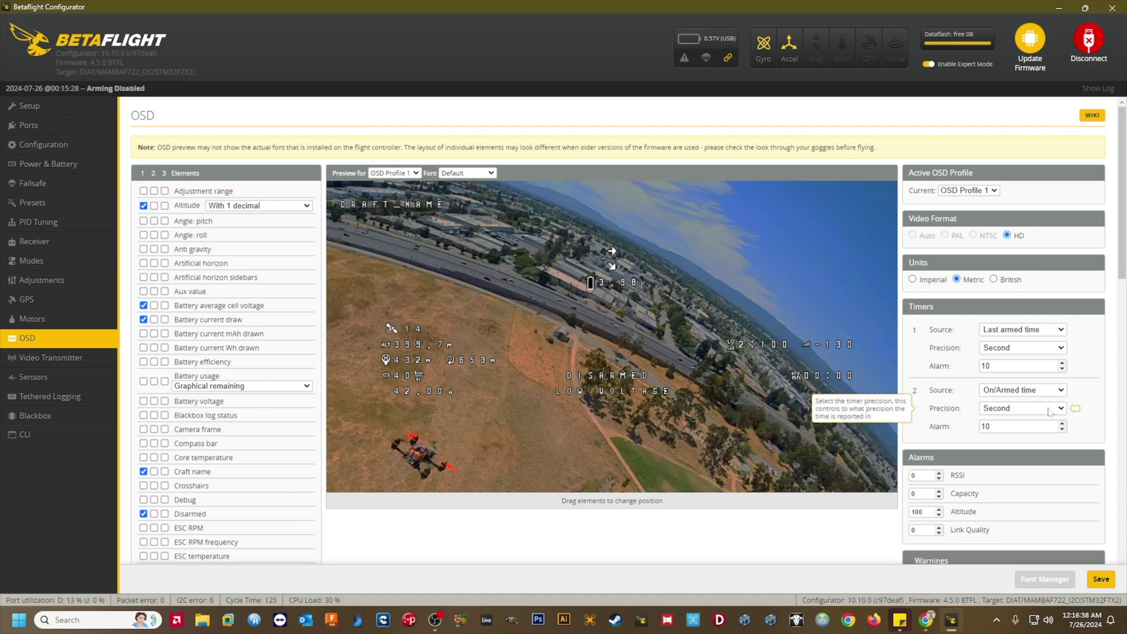
mouse_move(1076, 426)
scroll(1092, 435, down, 3)
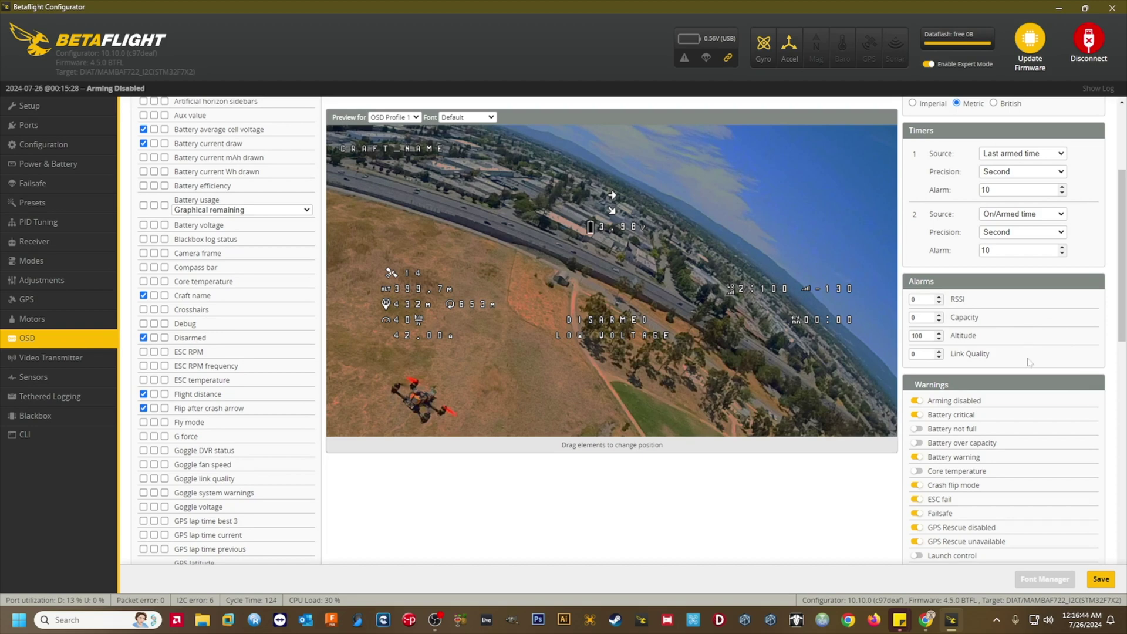
scroll(1028, 362, down, 3)
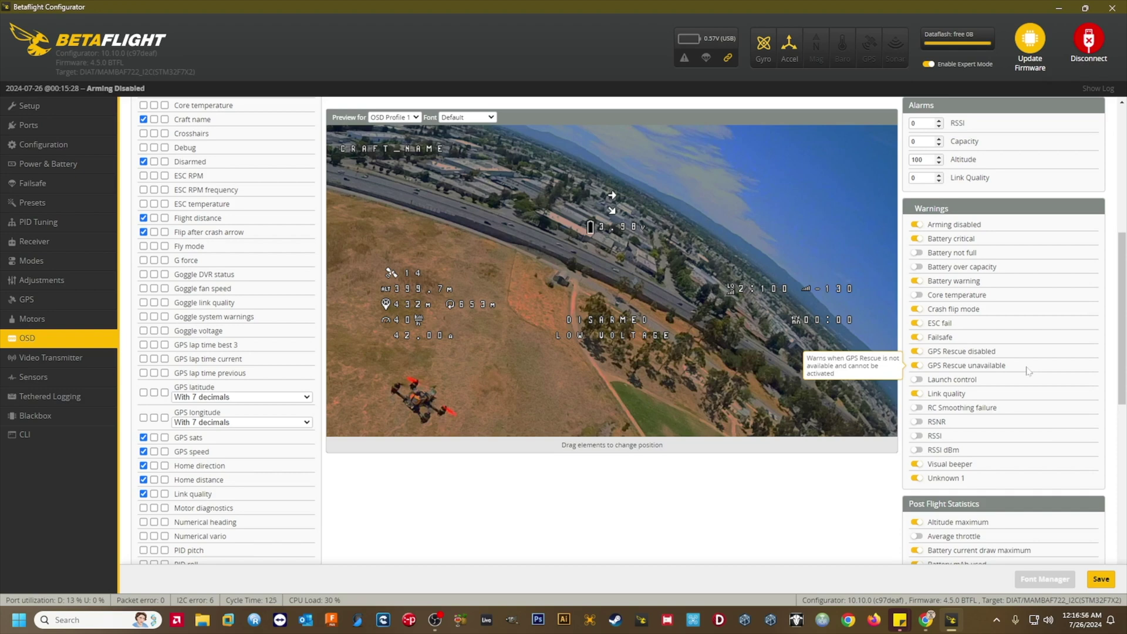
scroll(1029, 371, down, 4)
scroll(1028, 371, down, 3)
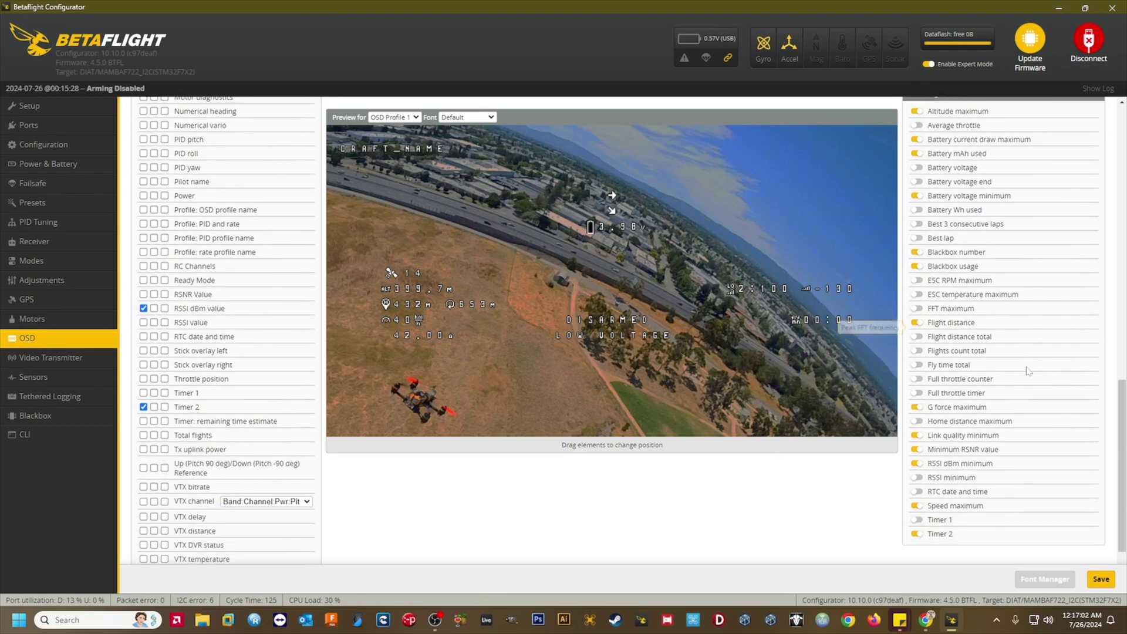
scroll(1029, 371, up, 1)
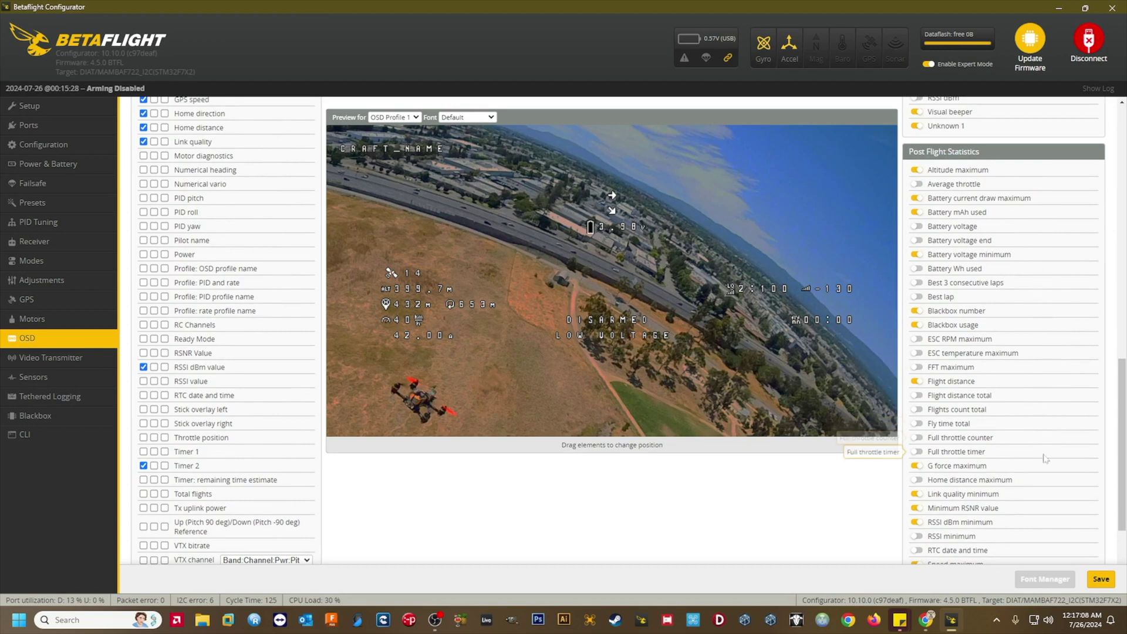
scroll(1046, 459, down, 1)
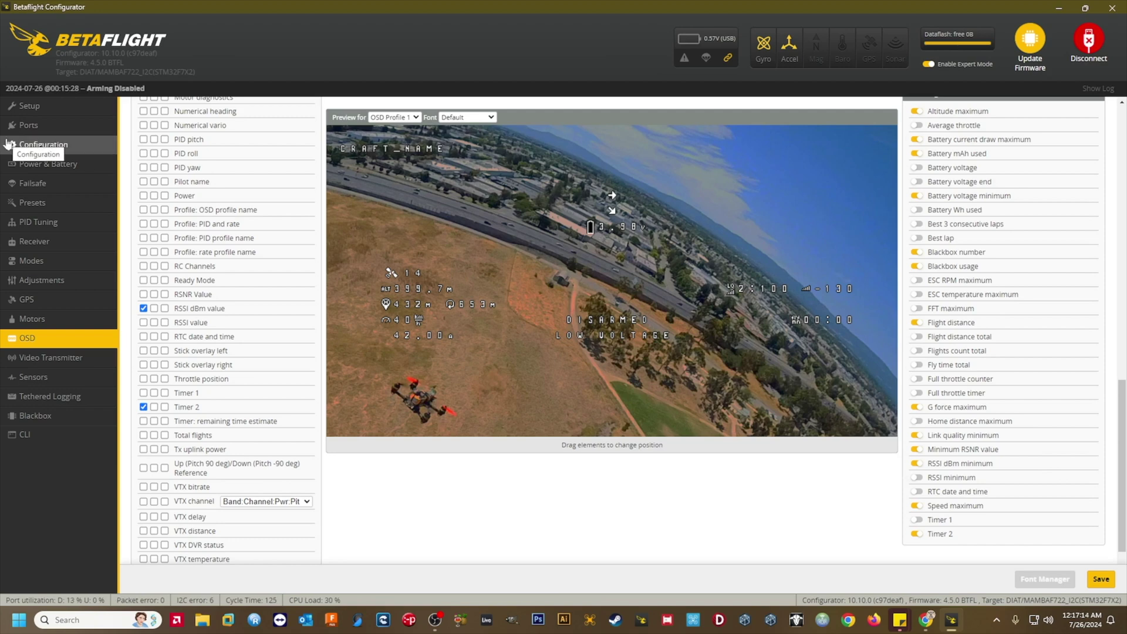
Go to the Modes page and find GPS Rescue assigned to AUX 4 over 1800–2100.
click(35, 261)
scroll(358, 287, down, 3)
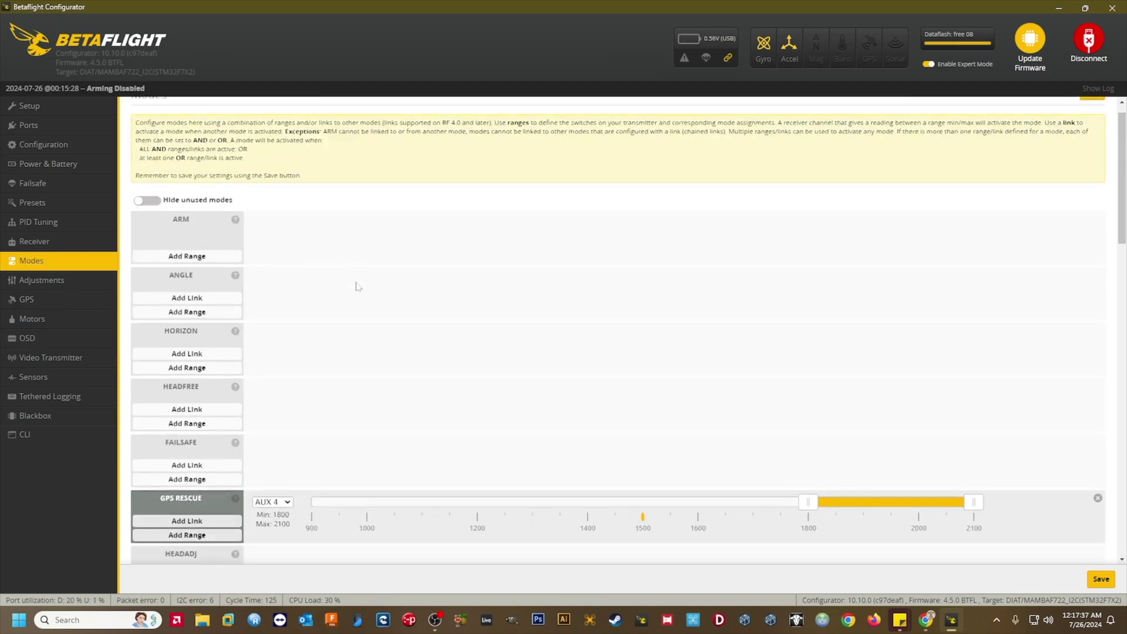